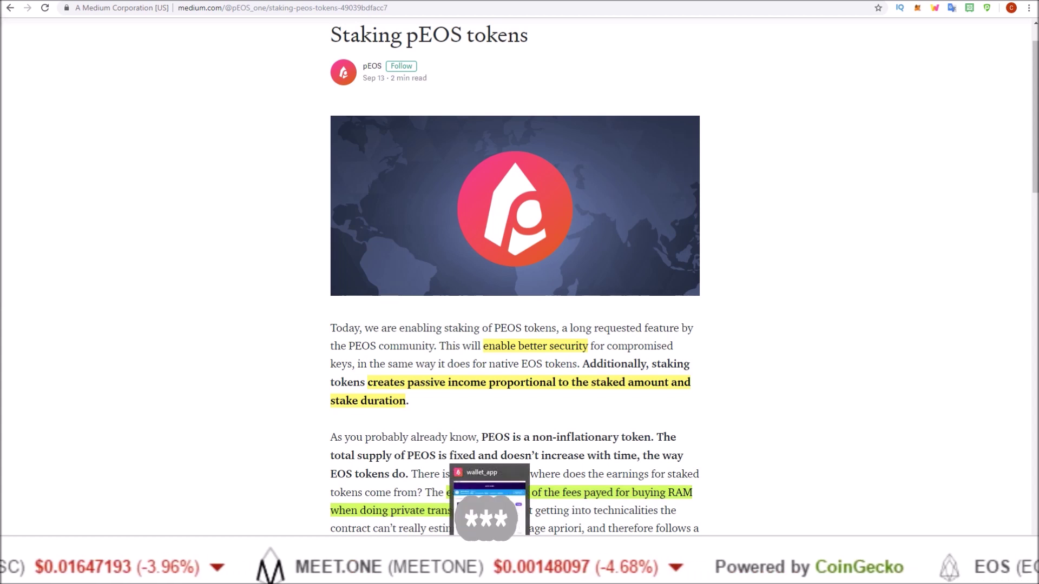
Restore the pEOS wallet window and open its PEOS stake page showing the 248.6166 PEOS balance
{"action": "left_click", "coordinate": [489, 570]}
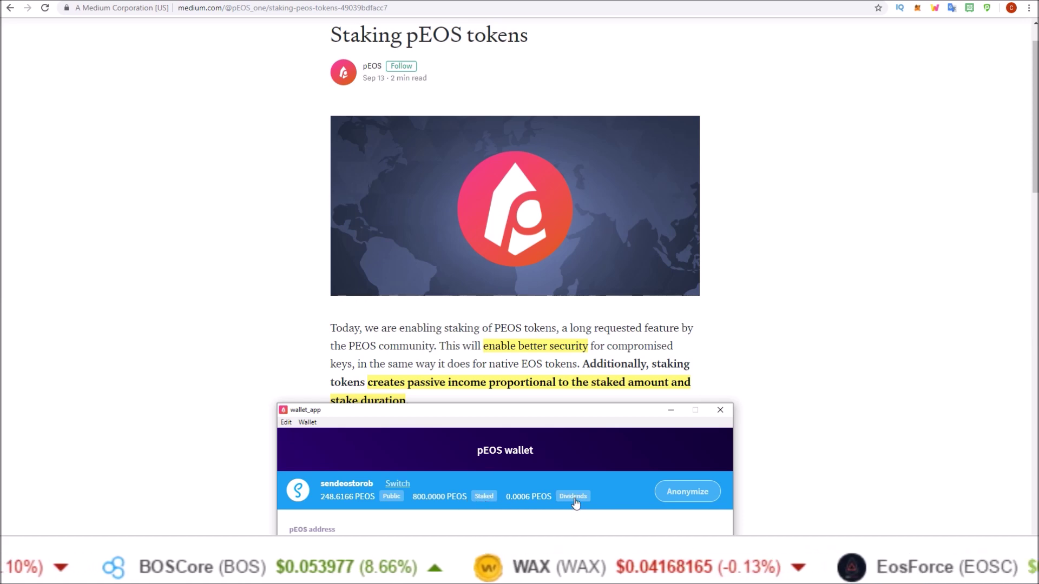
{"action": "left_click", "coordinate": [484, 498]}
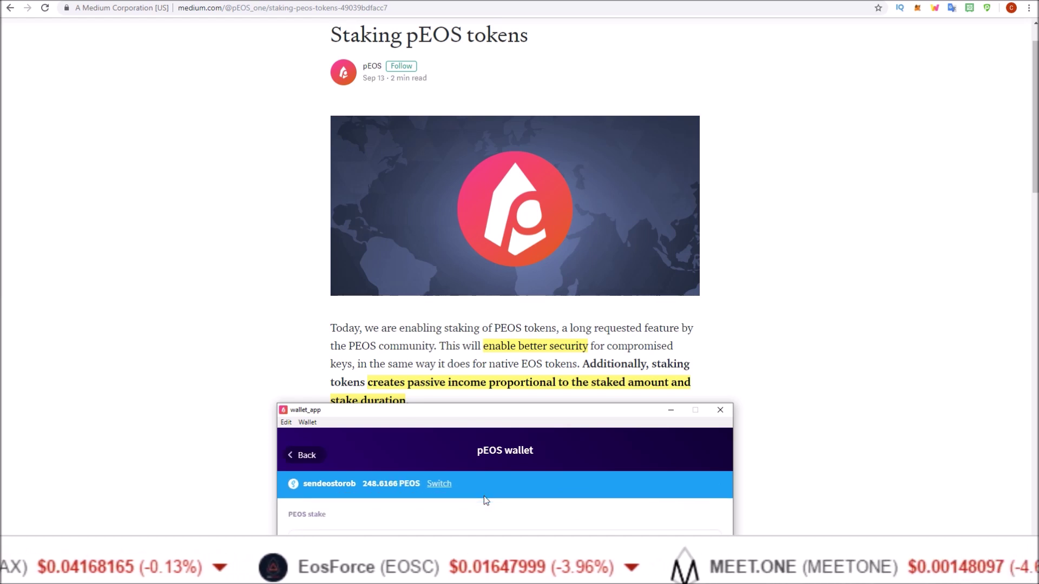
Enter 100.0000 as the PEOS stake amount, replacing the filled-in 248.6166 available balance
{"action": "left_click_drag", "start_coordinate": [586, 415], "coordinate": [609, 101]}
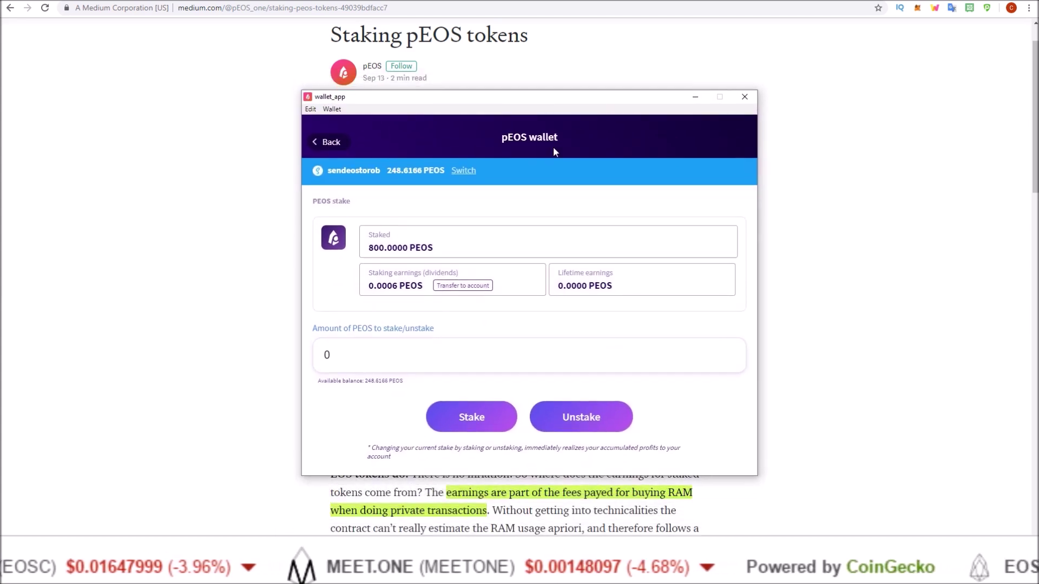
{"action": "left_click", "coordinate": [331, 354]}
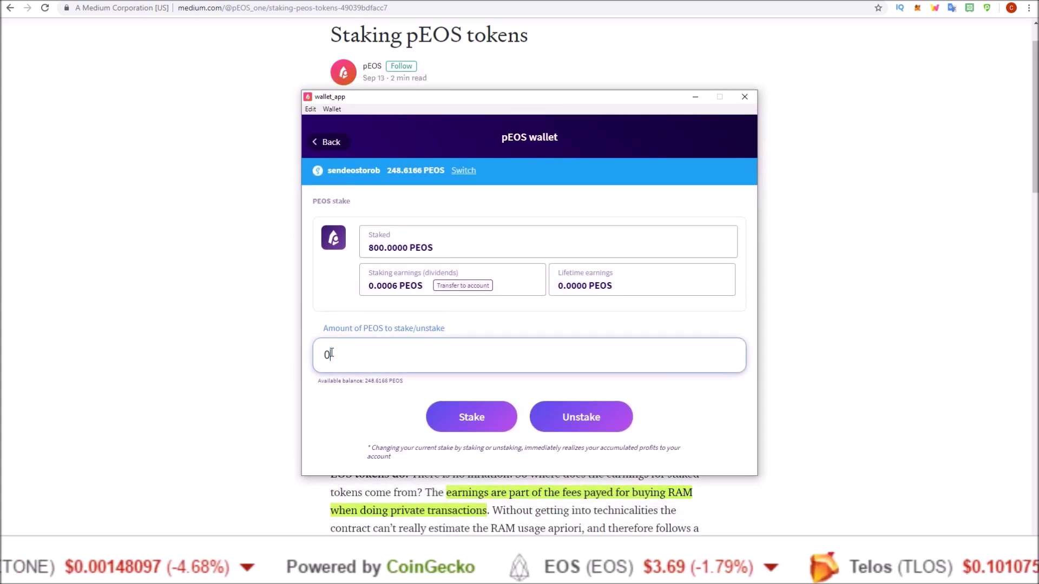
{"action": "left_click", "coordinate": [382, 382]}
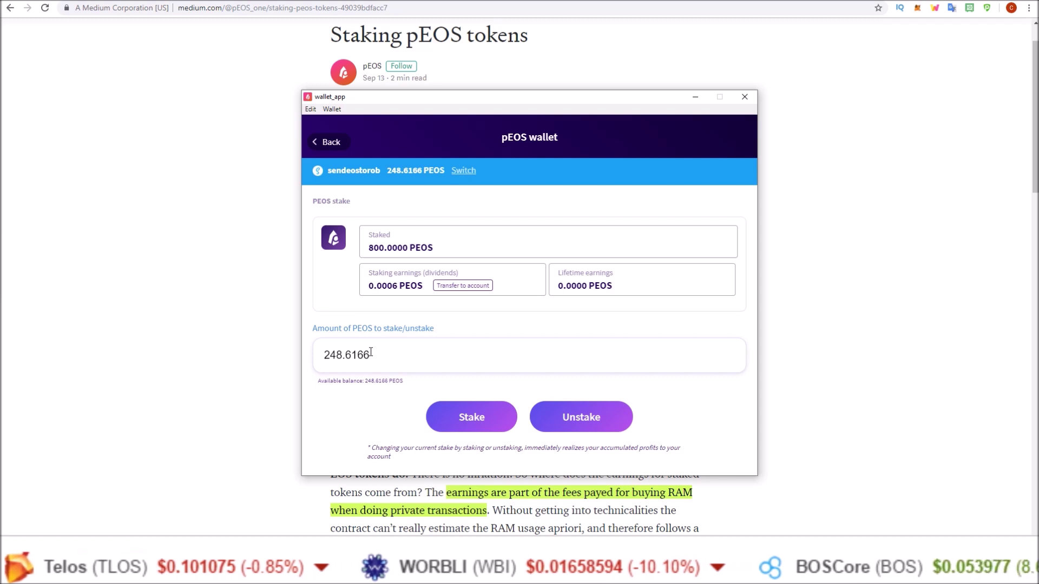
{"action": "left_click", "coordinate": [371, 353]}
{"action": "key", "text": "ctrl+a"}
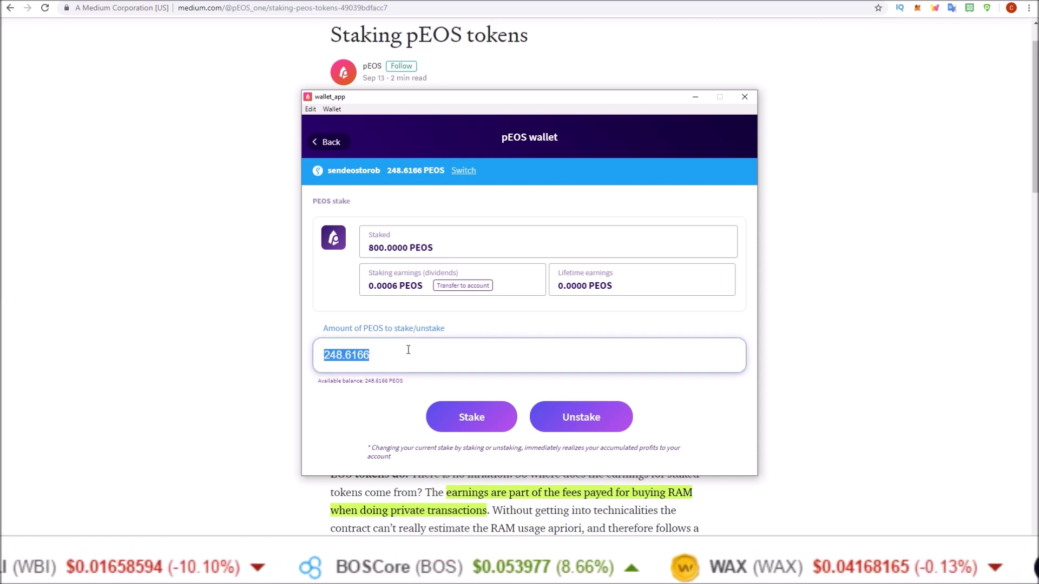
{"action": "type", "text": "100"}
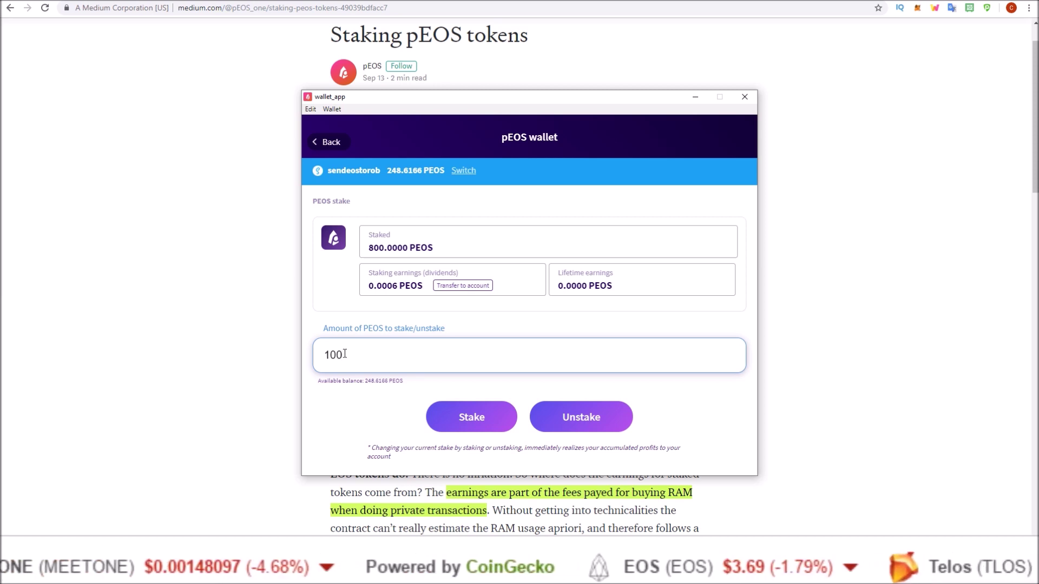
{"action": "type", "text": "0000"}
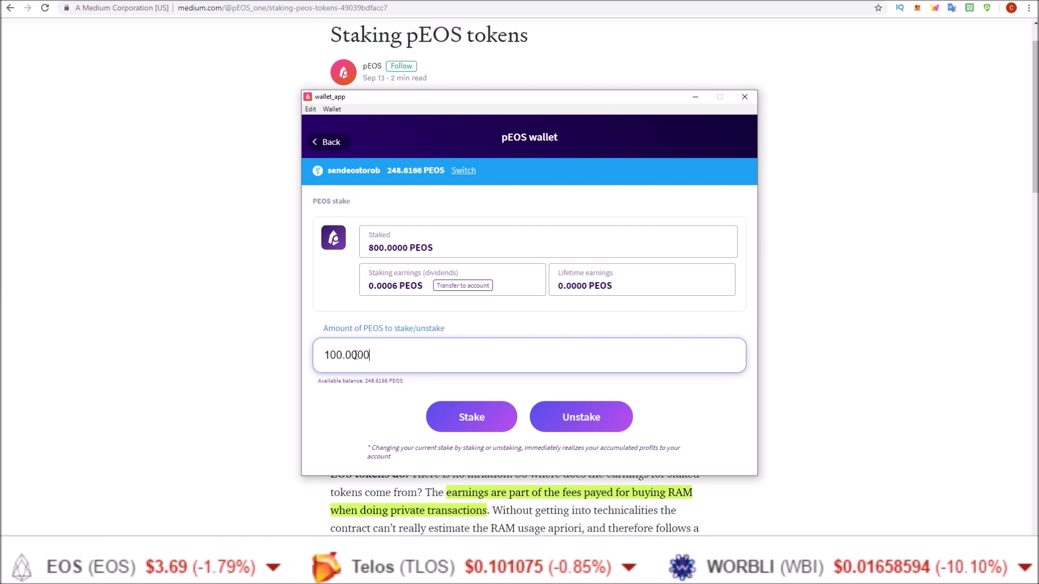
Stake the 100.0000 PEOS and allow it in Scatter, raising the stake to 900.0000 PEOS
{"action": "left_click", "coordinate": [480, 422]}
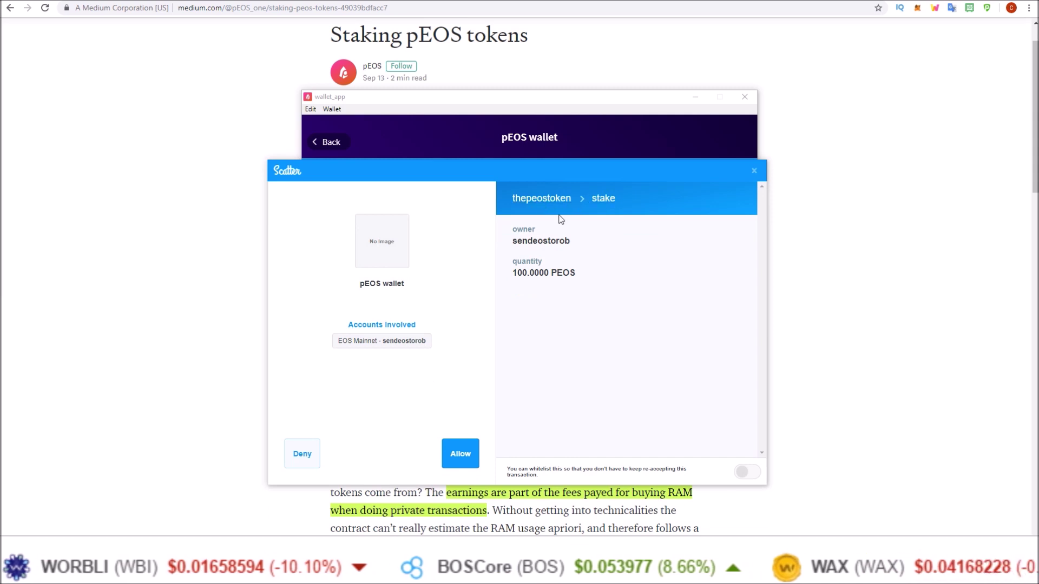
{"action": "left_click", "coordinate": [459, 454]}
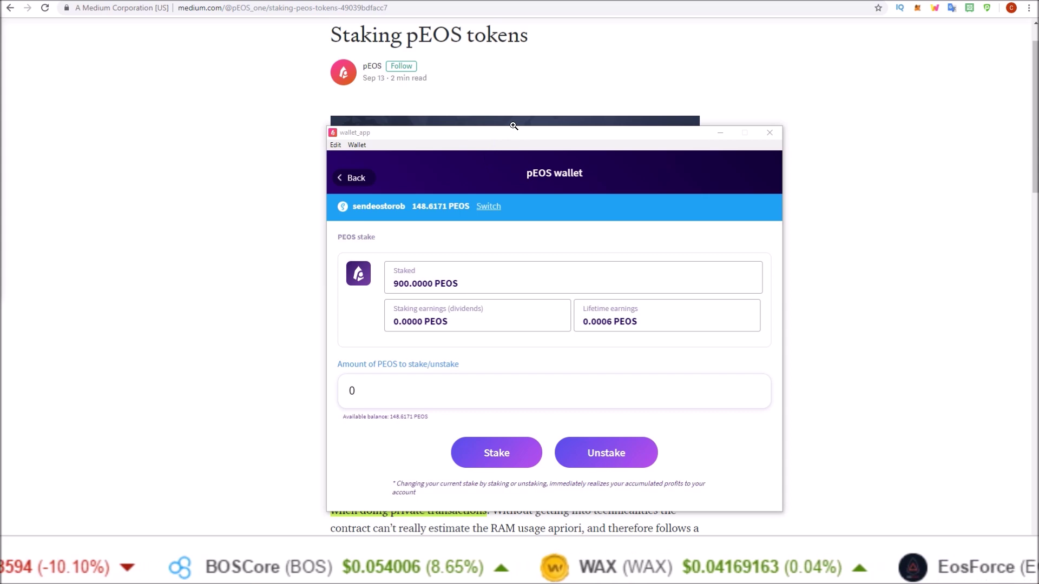
Switch to Bloks.io's PEOS wallet page and reload it to show 148.6171 liquid and 900.0000 staked
{"action": "left_click", "coordinate": [721, 136]}
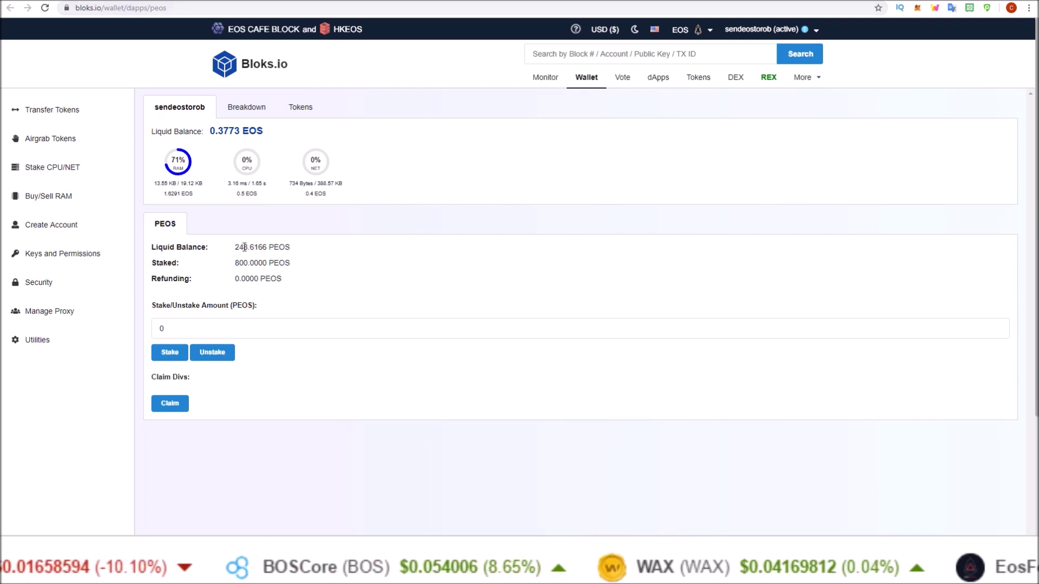
{"action": "mouse_move", "coordinate": [235, 247]}
{"action": "left_mouse_down"}
{"action": "mouse_move", "coordinate": [289, 248]}
{"action": "mouse_move", "coordinate": [262, 264]}
{"action": "mouse_move", "coordinate": [274, 270]}
{"action": "mouse_move", "coordinate": [238, 279]}
{"action": "mouse_move", "coordinate": [306, 279]}
{"action": "left_mouse_up"}
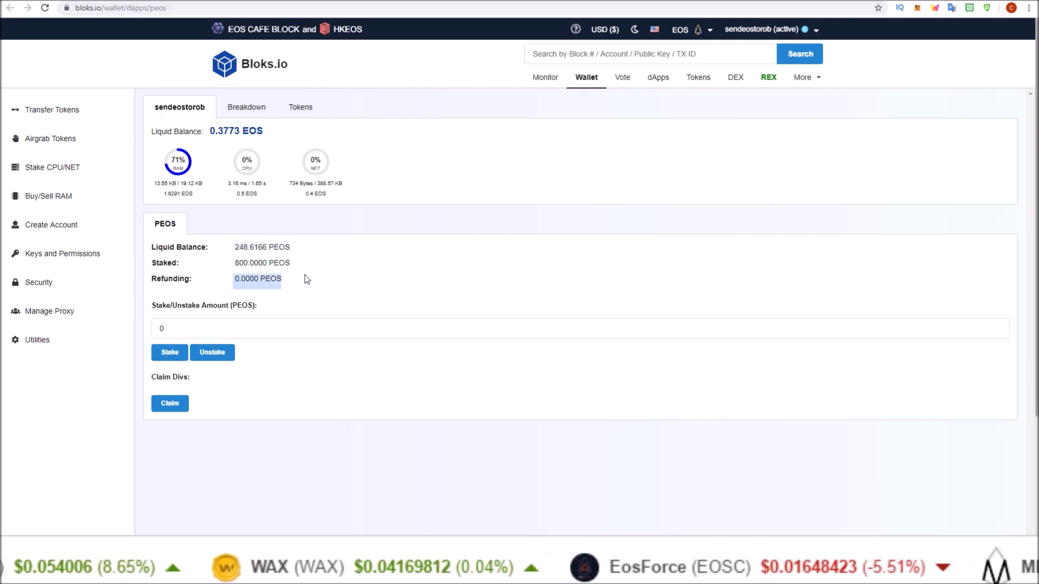
{"action": "left_click", "coordinate": [306, 279]}
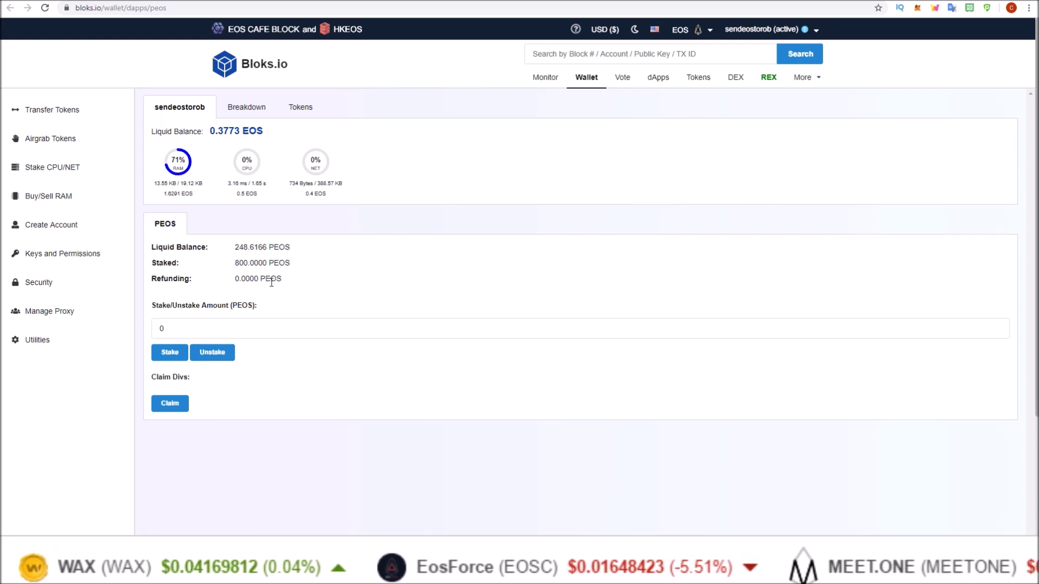
{"action": "left_click", "coordinate": [45, 8]}
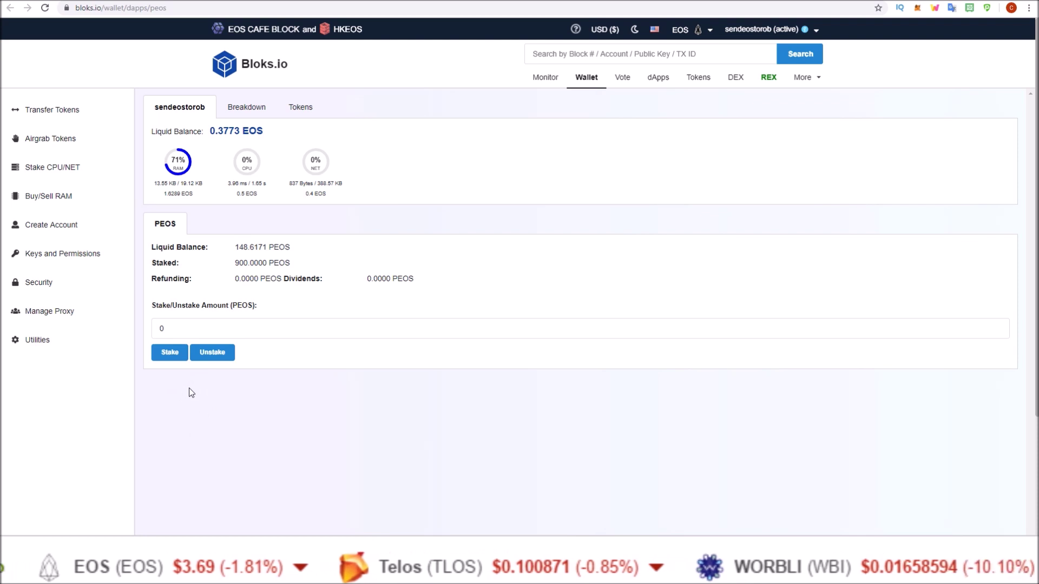
{"action": "left_click", "coordinate": [242, 328]}
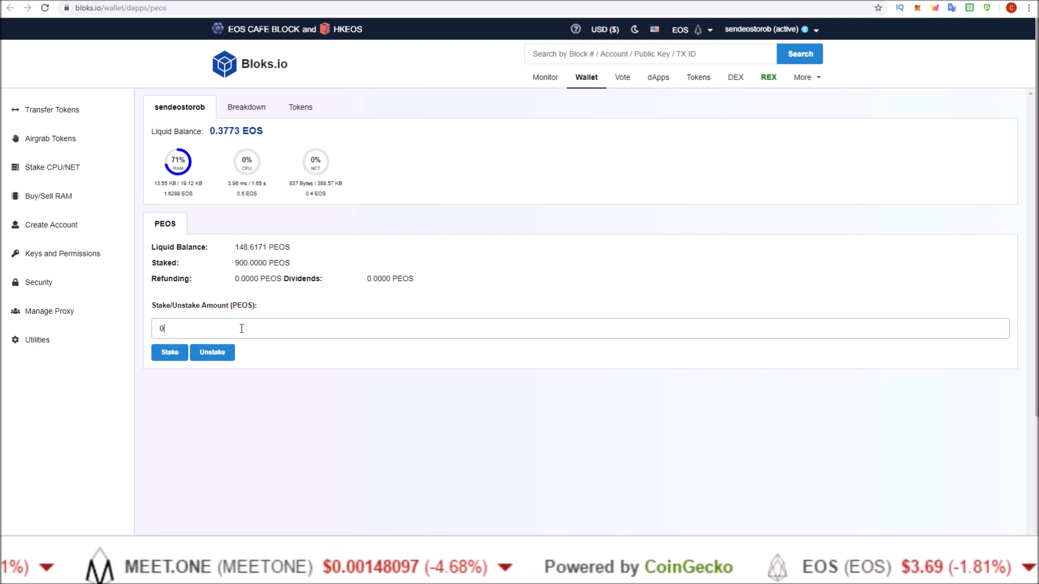
Enter the full 148.6171 PEOS liquid balance as the Bloks.io stake amount and submit the stake
{"action": "double_click", "coordinate": [211, 324]}
{"action": "type", "text": "14"}
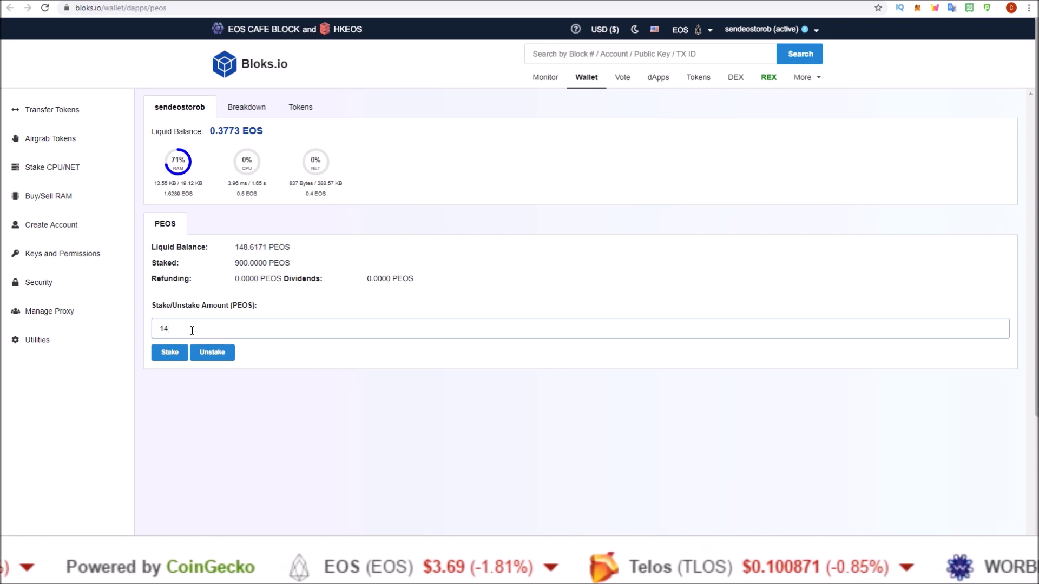
{"action": "type", "text": "8.6"}
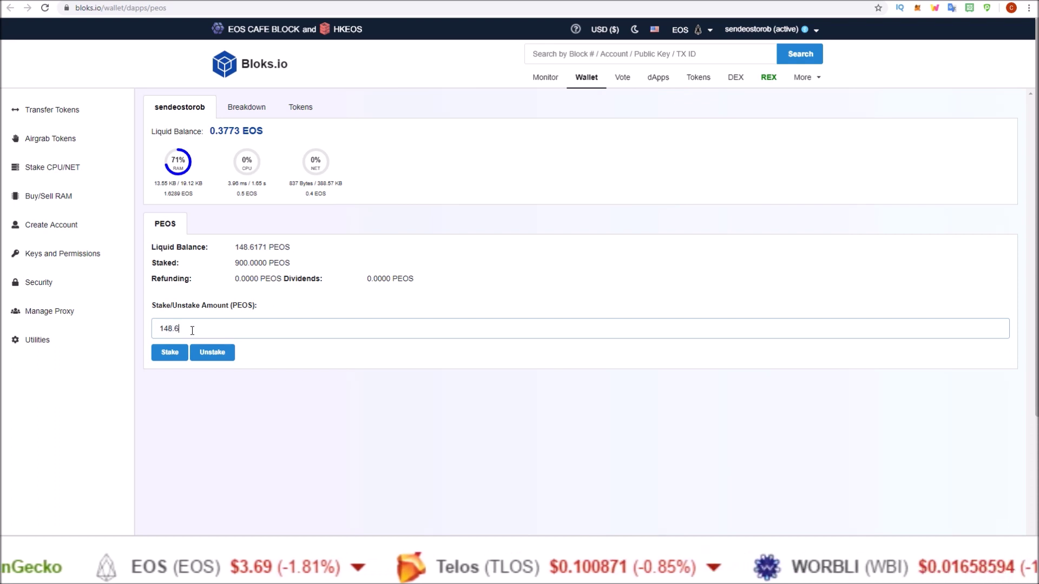
{"action": "type", "text": "171"}
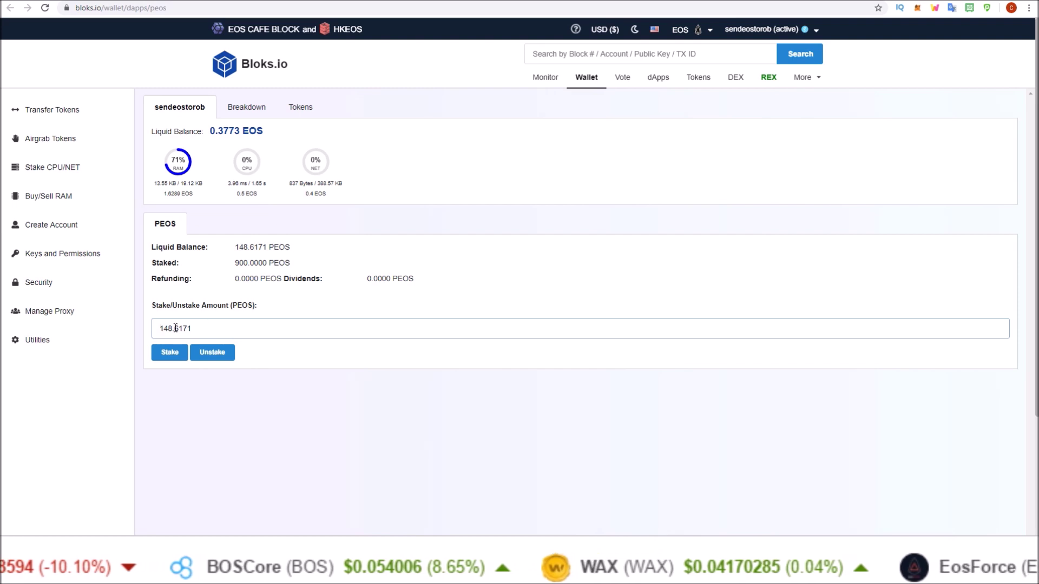
{"action": "left_click_drag", "start_coordinate": [175, 328], "coordinate": [200, 329]}
{"action": "left_click", "coordinate": [198, 329]}
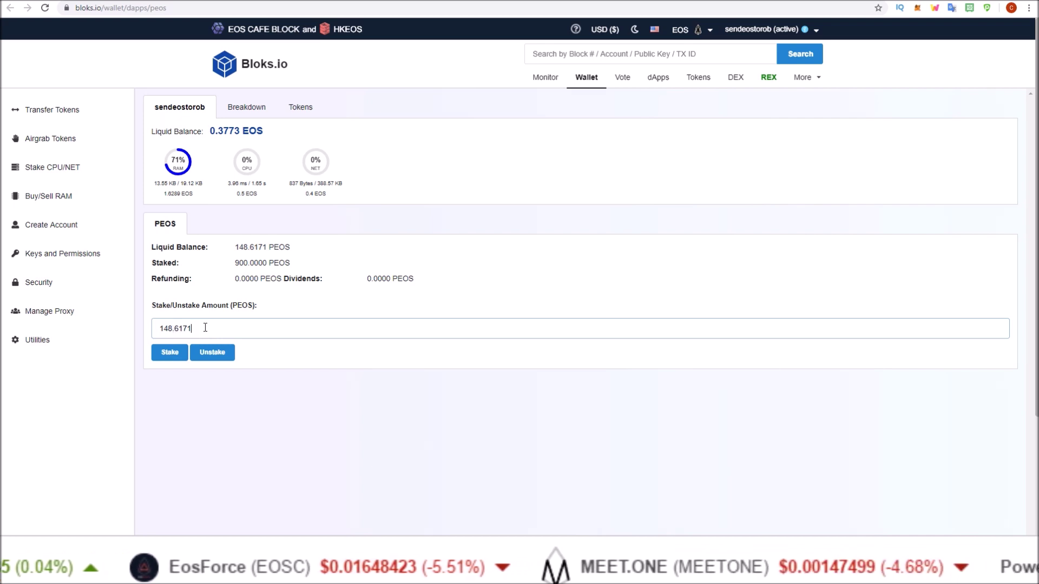
{"action": "left_click", "coordinate": [170, 354]}
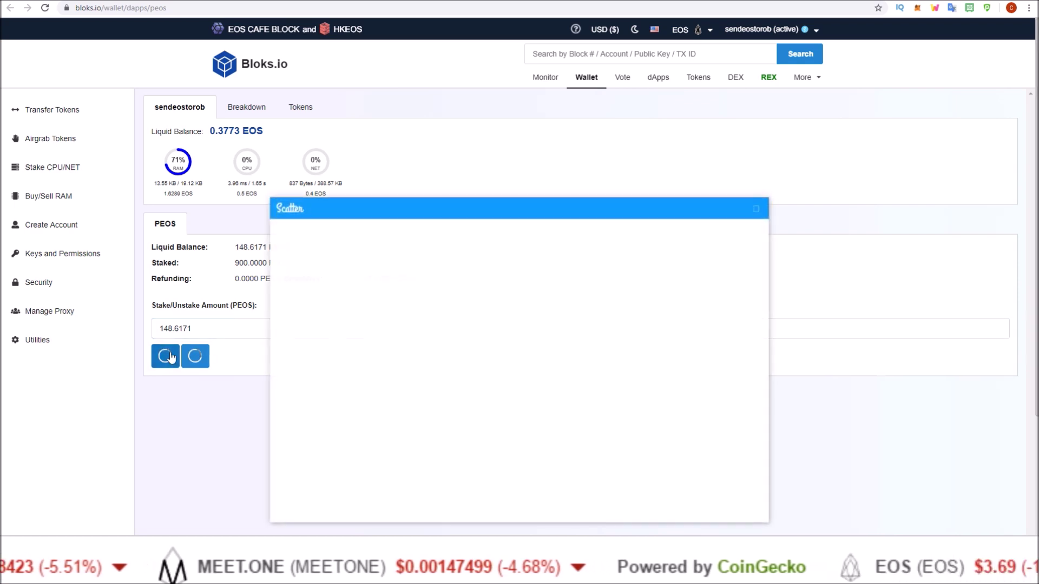
Allow the 148.6171 PEOS stake in Scatter and dismiss the Success message
{"action": "left_click", "coordinate": [469, 491]}
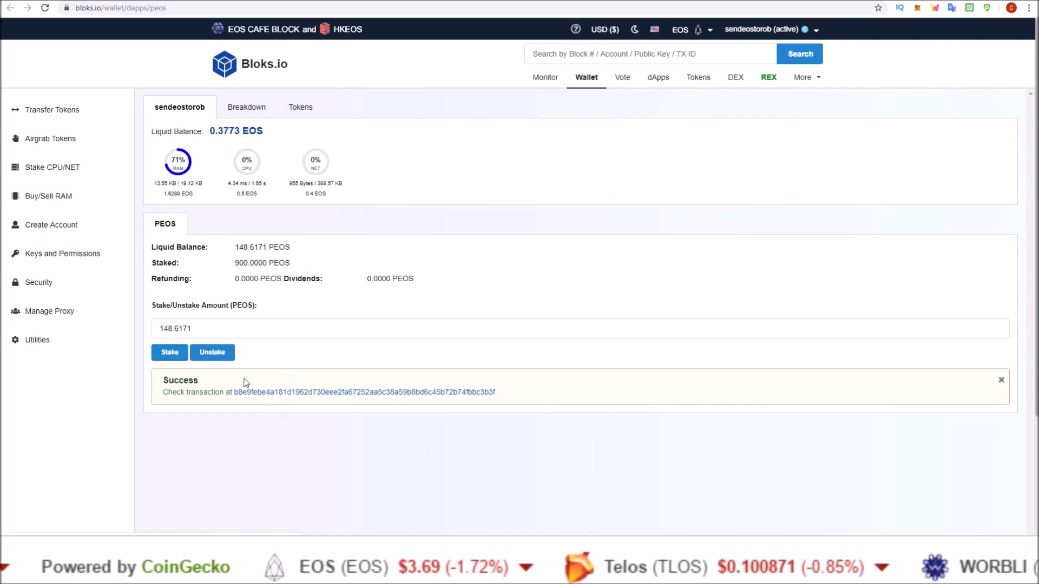
{"action": "left_click", "coordinate": [215, 355]}
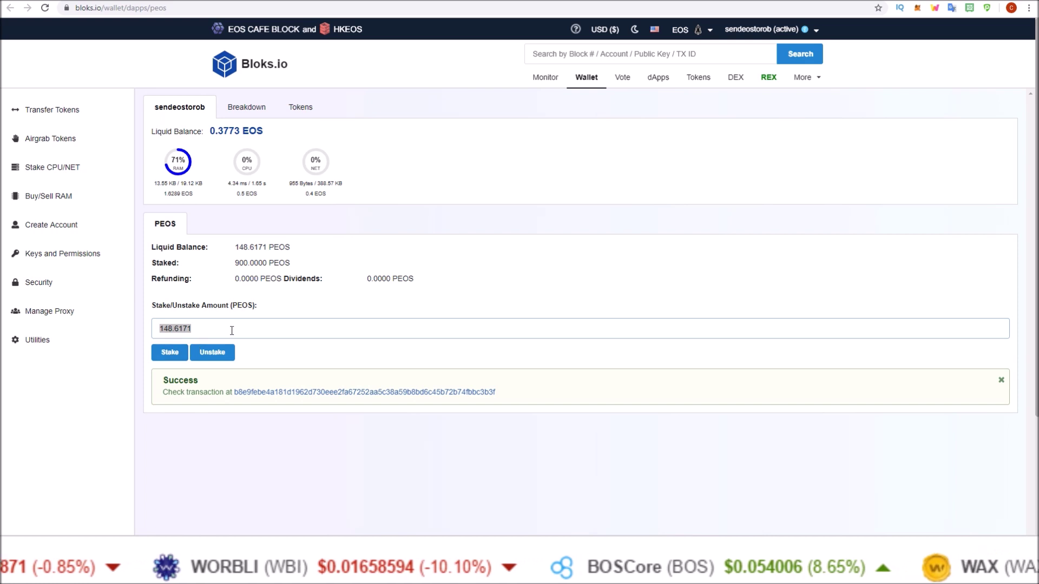
{"action": "left_click", "coordinate": [1001, 380]}
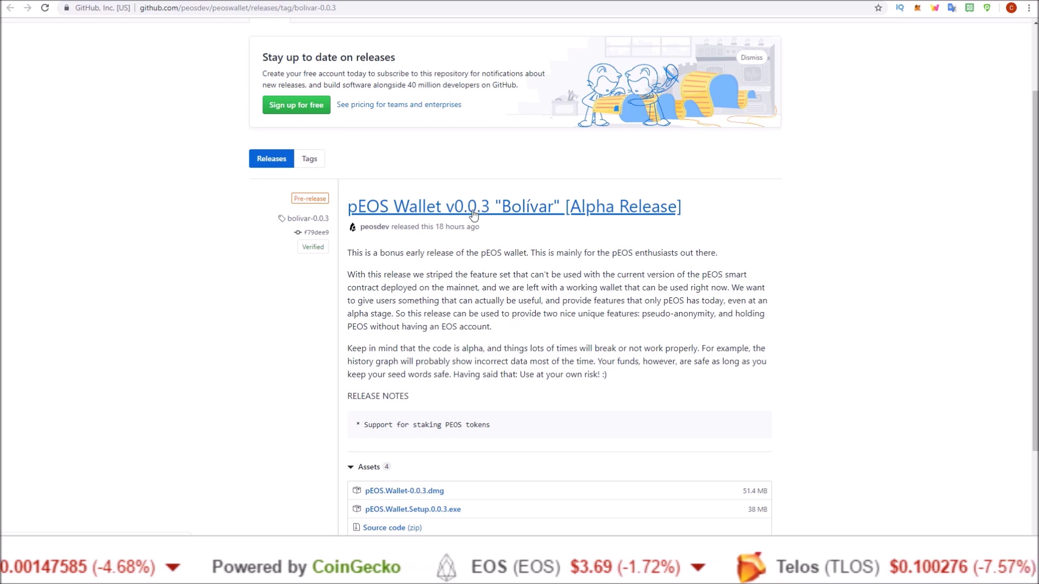
Check how long ago the pEOS Wallet v0.0.3 release was published on GitHub
{"action": "left_click_drag", "start_coordinate": [436, 225], "coordinate": [479, 227]}
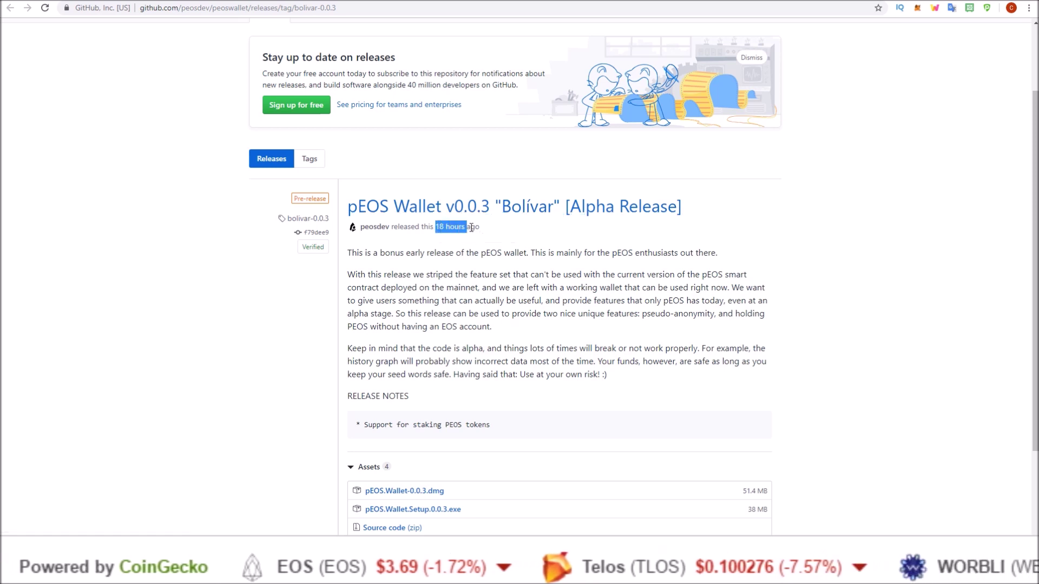
{"action": "left_click", "coordinate": [464, 238]}
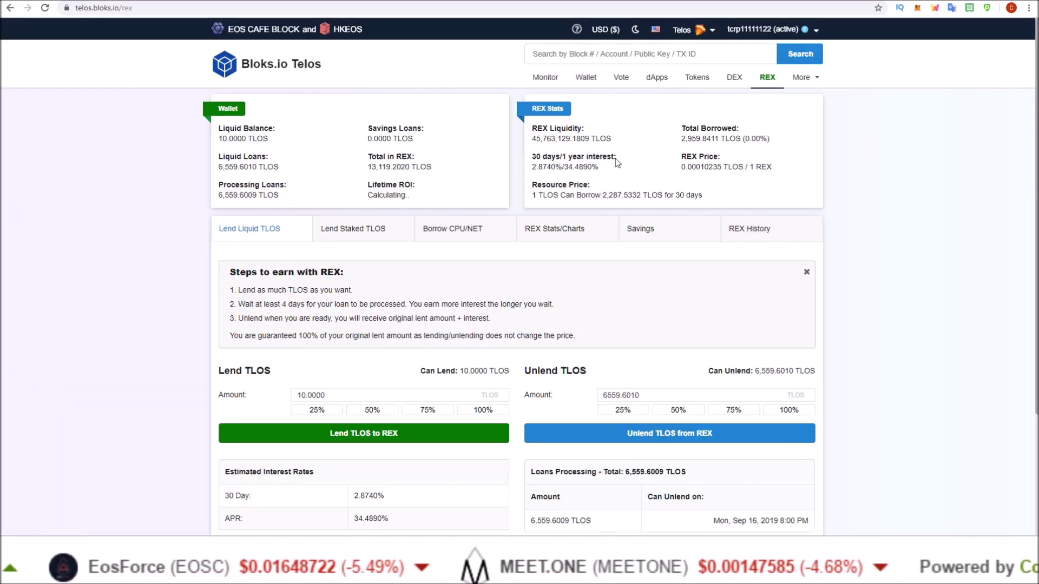
{"action": "left_click_drag", "start_coordinate": [531, 167], "coordinate": [601, 168]}
{"action": "left_click", "coordinate": [617, 168]}
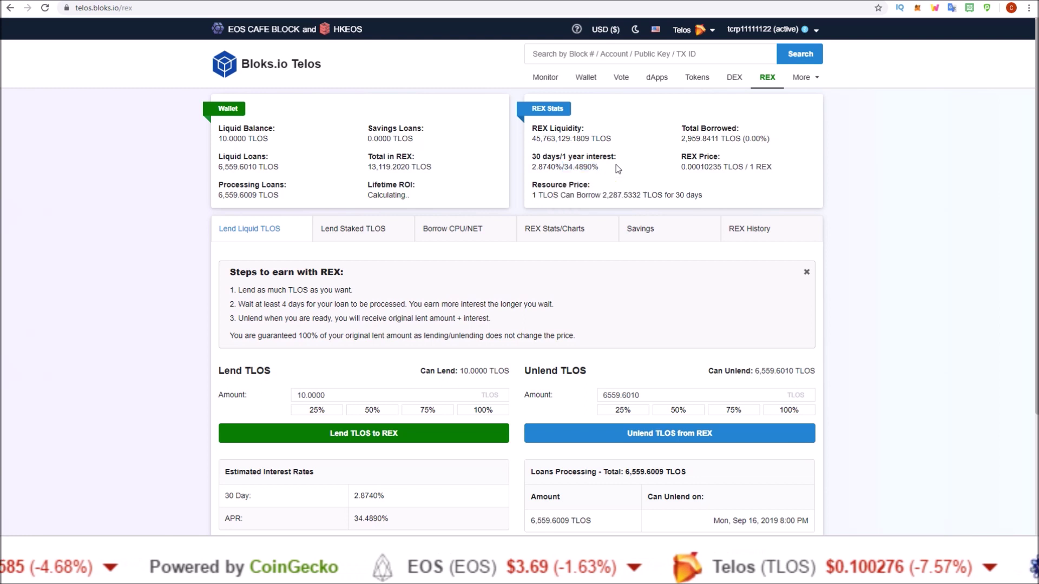